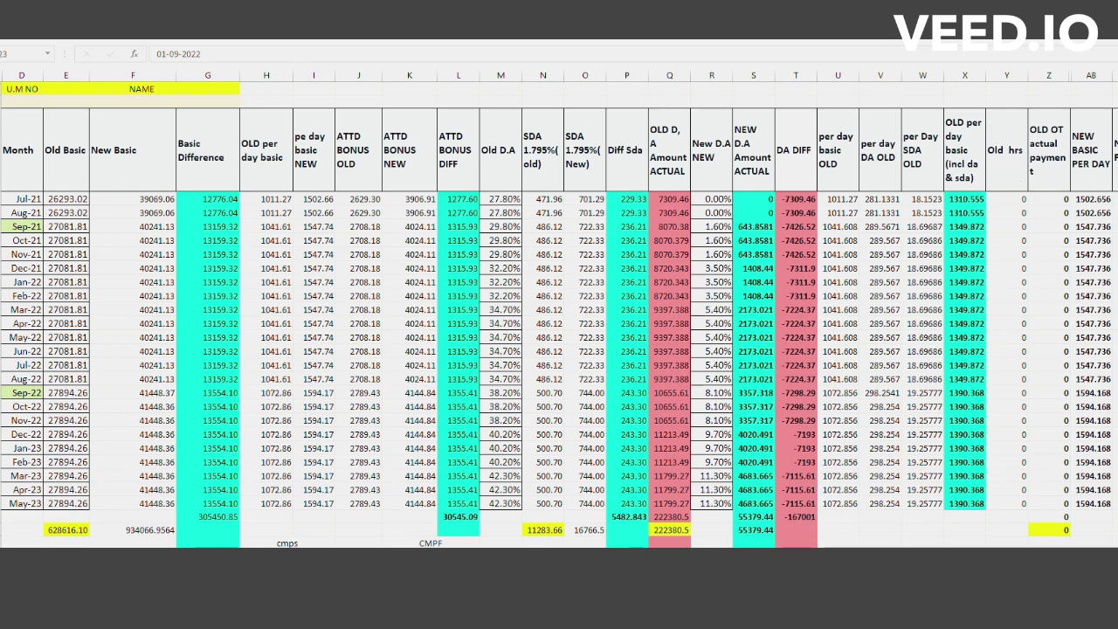
Step: Review the monthly arrear columns across the sheet, from Old Basic and New Basic through to UG DIFF
scroll(559, 349, right, 6)
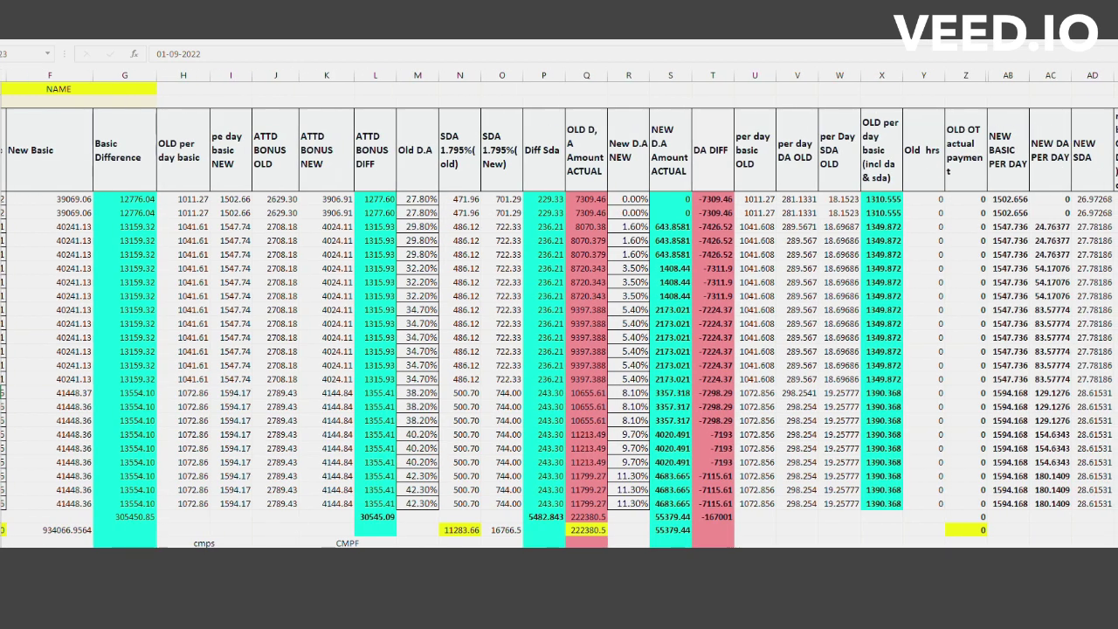
scroll(559, 350, right, 6)
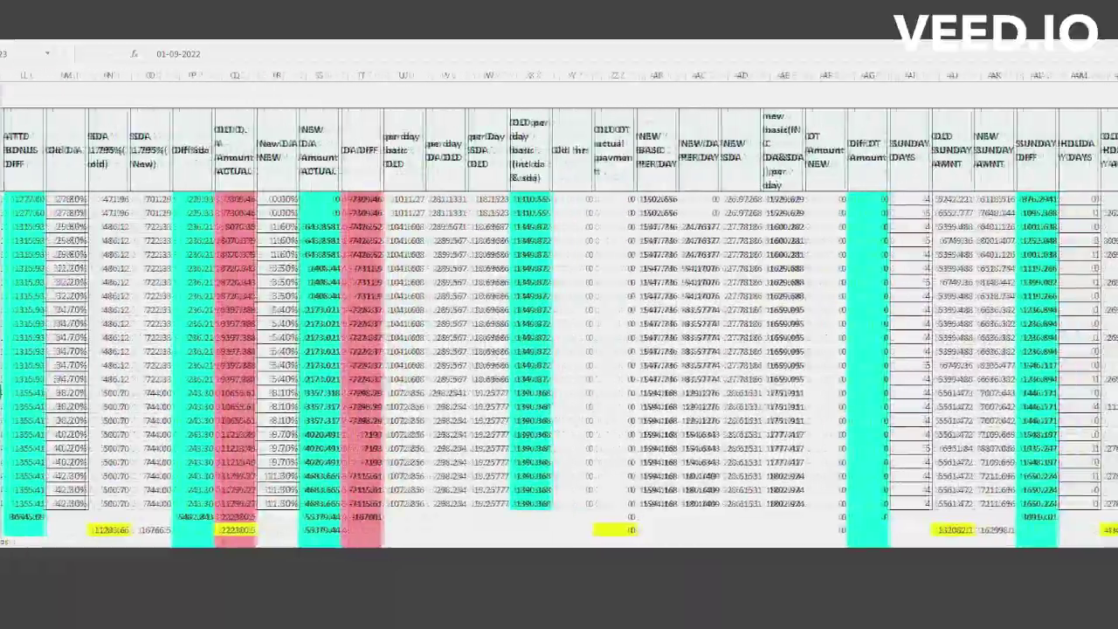
scroll(268, 171, right, 4)
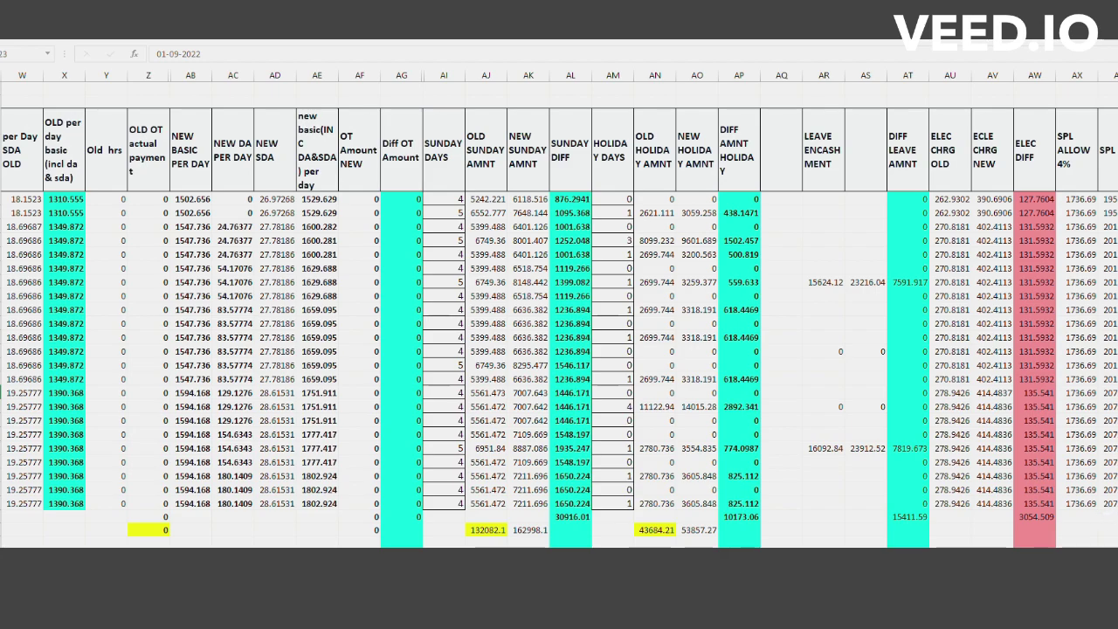
scroll(970, 506, right, 5)
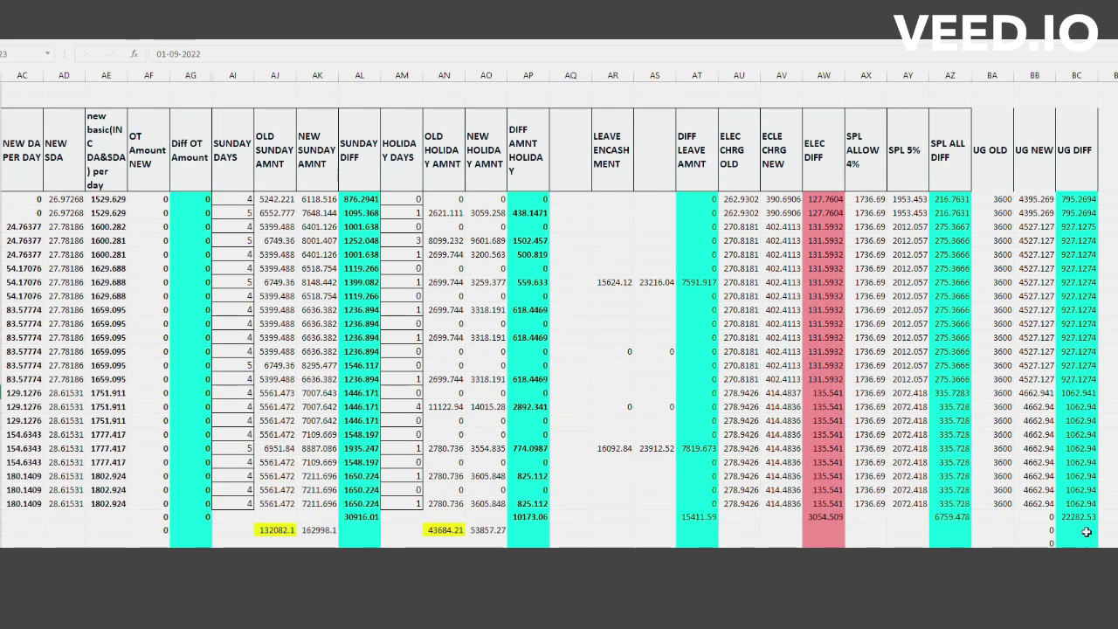
scroll(559, 349, left, 10)
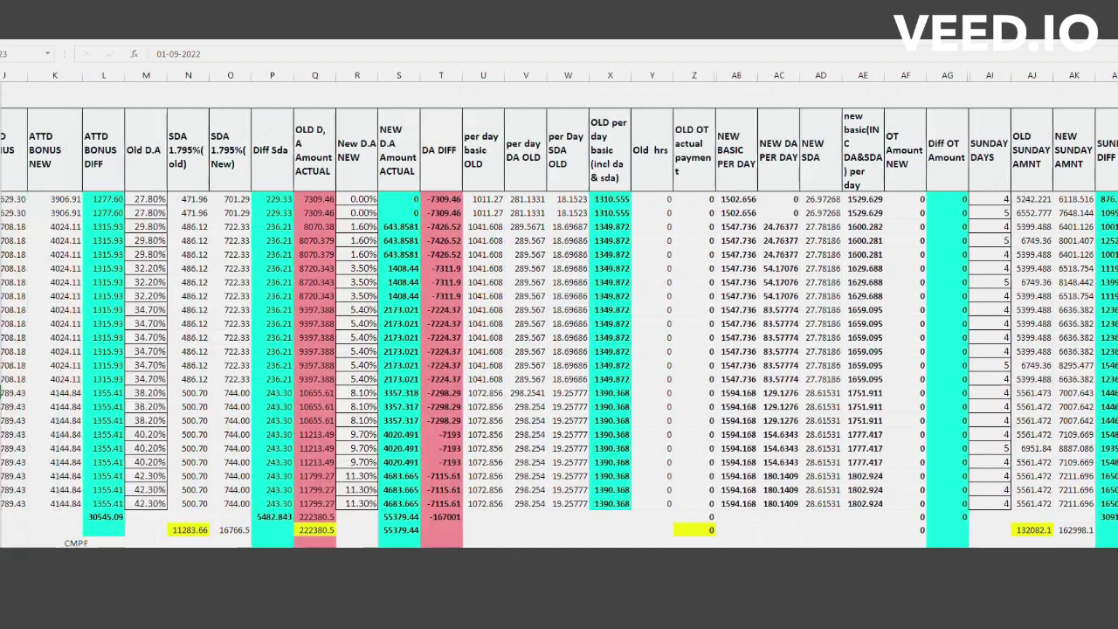
scroll(559, 350, left, 5)
Step: Inspect the Gross Pay formula in the summary table and trace the difference-column totals it adds, from G32 to BC32
scroll(414, 424, down, 2)
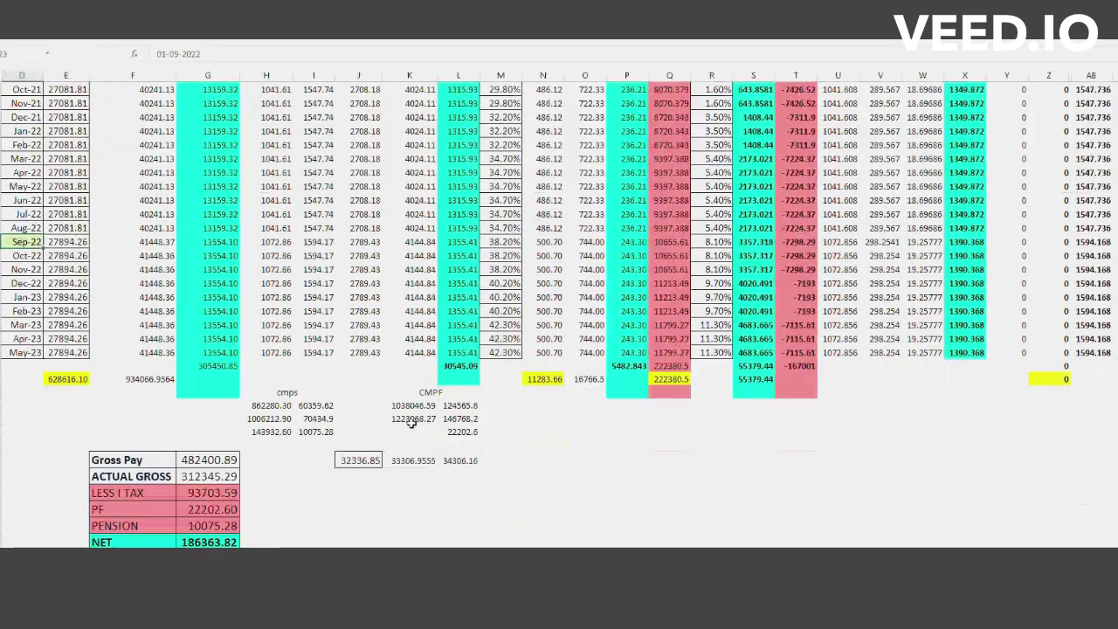
click(213, 459)
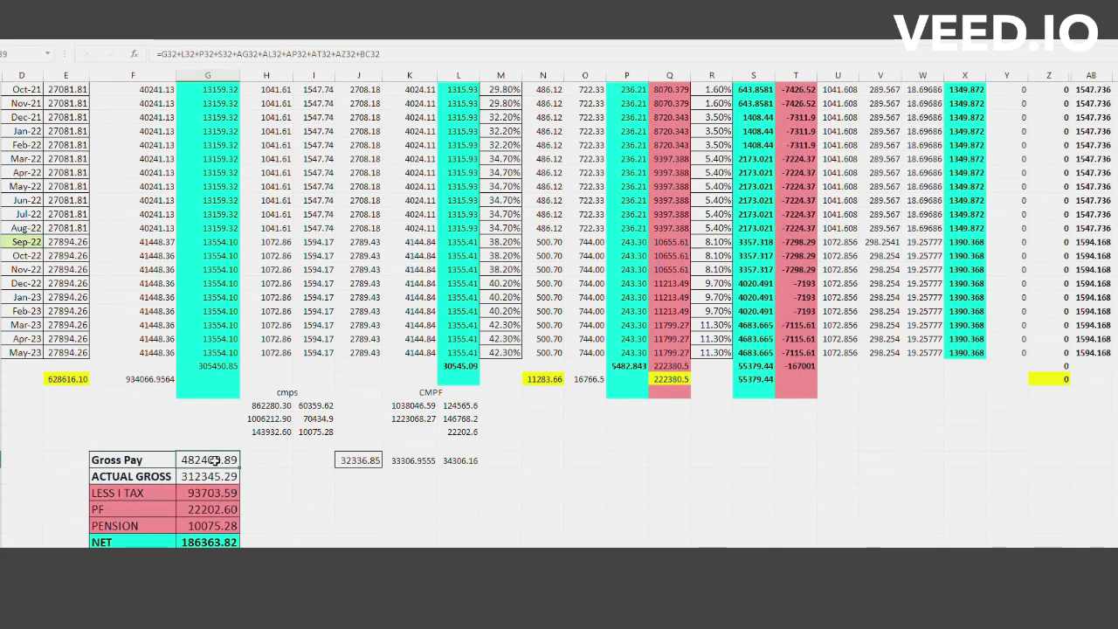
double_click(213, 459)
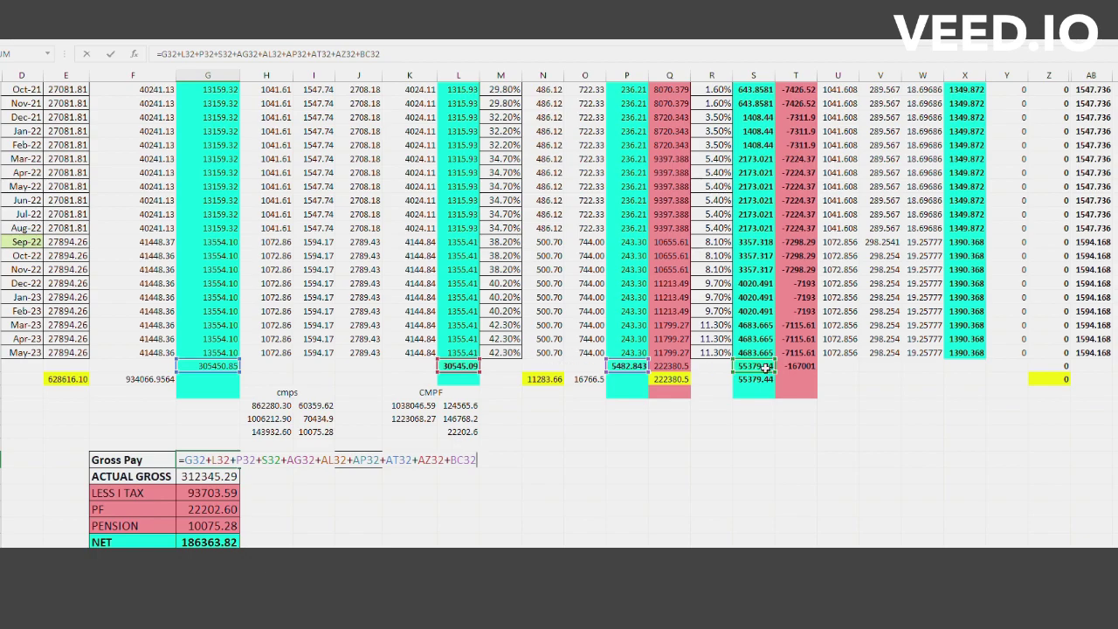
scroll(559, 309, right, 5)
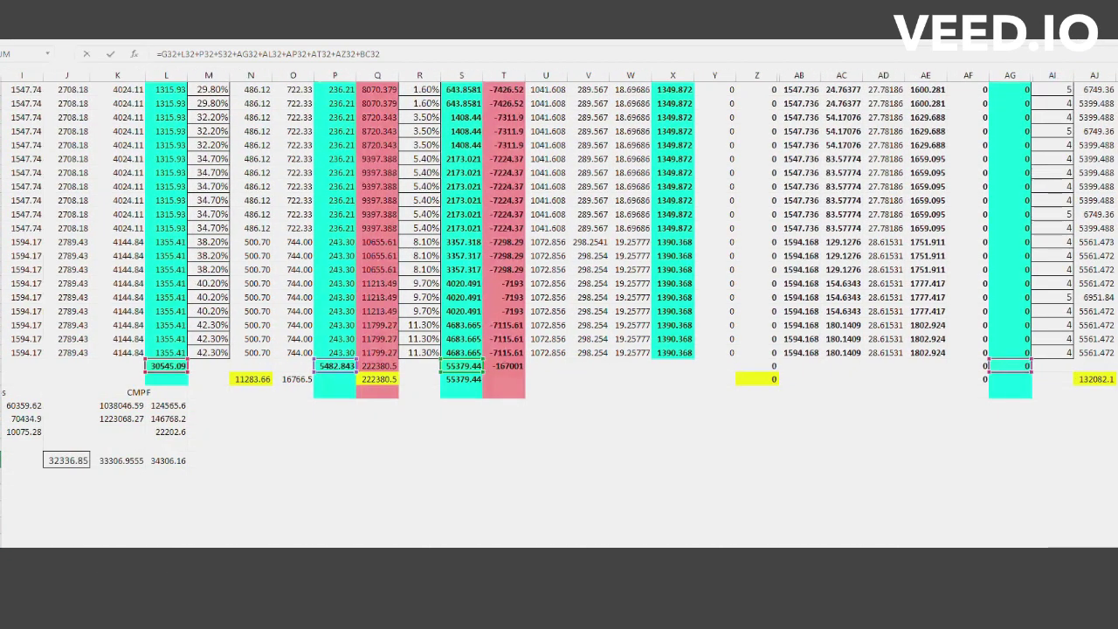
scroll(559, 270, right, 5)
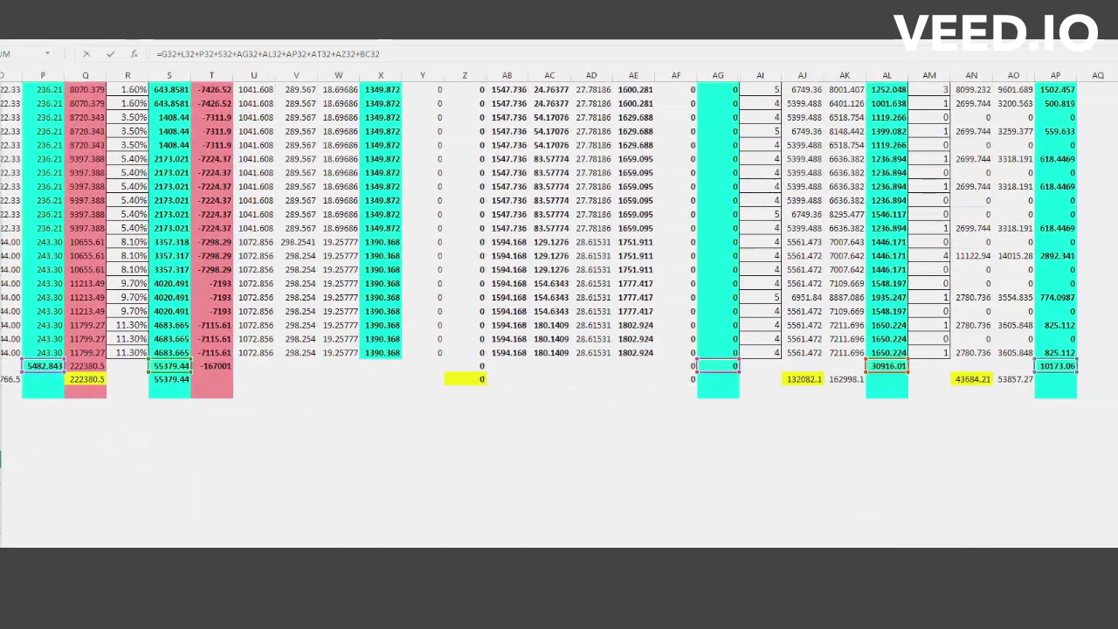
scroll(559, 270, right, 1)
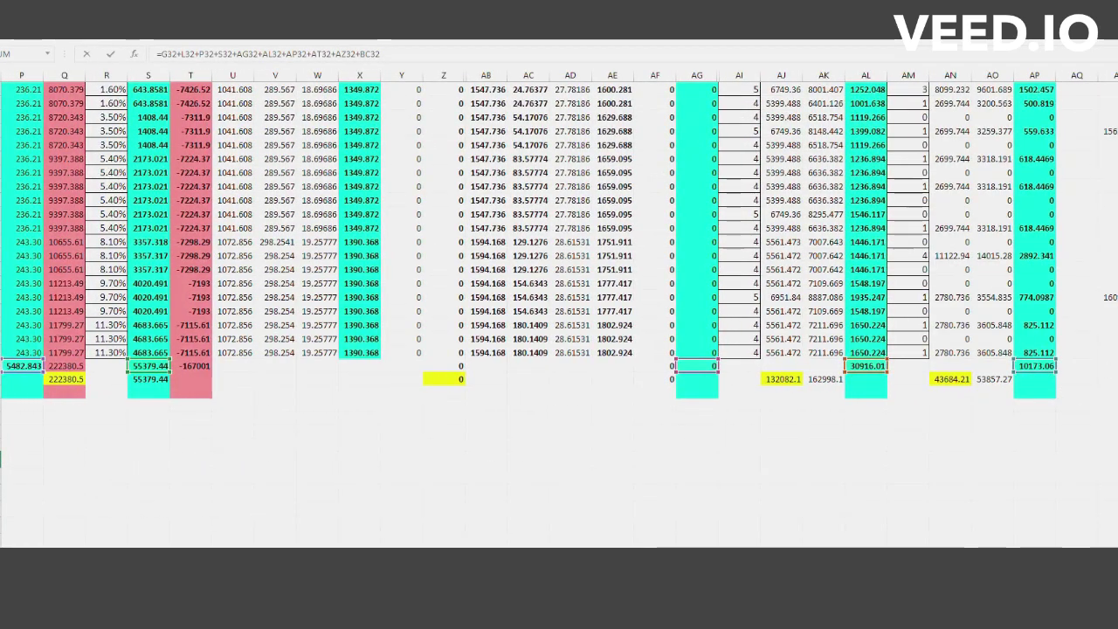
scroll(559, 270, right, 5)
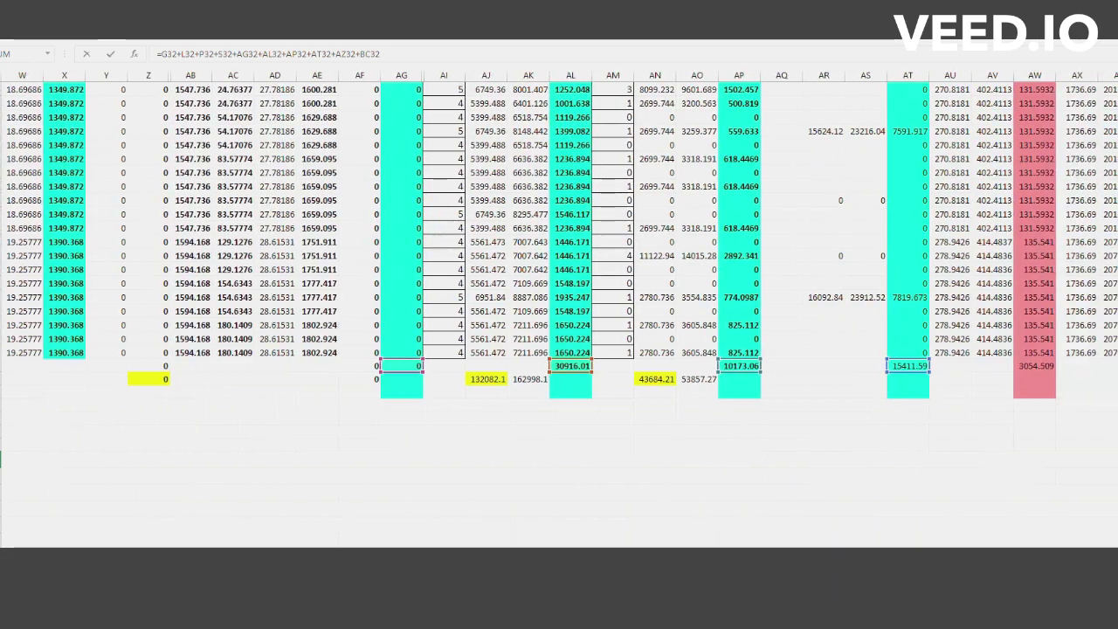
scroll(559, 269, right, 2)
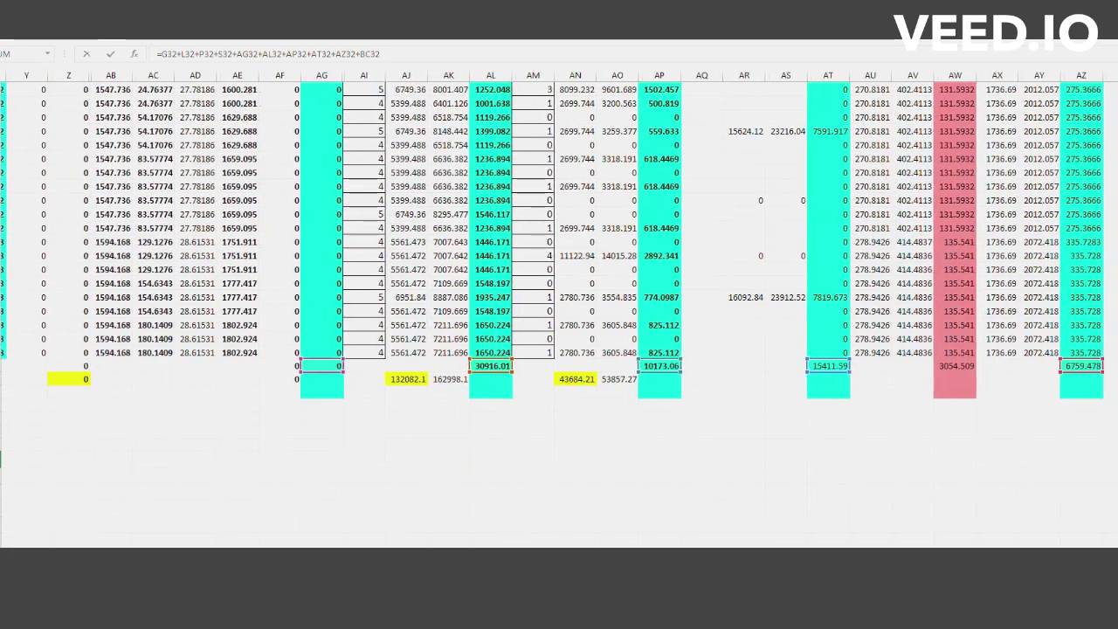
scroll(559, 270, right, 3)
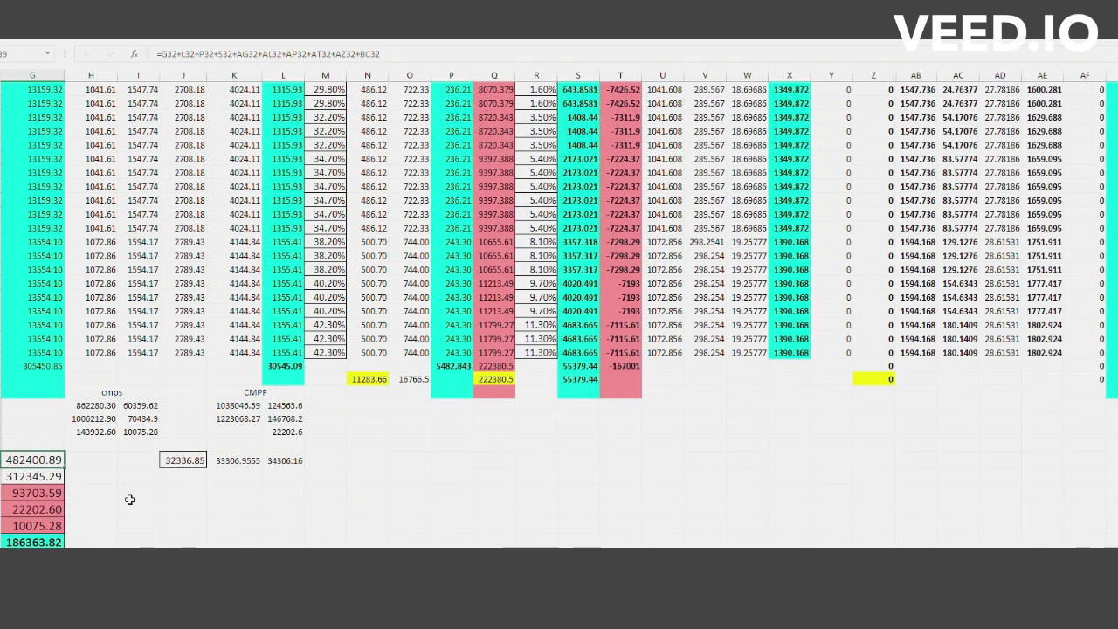
scroll(559, 262, left, 2)
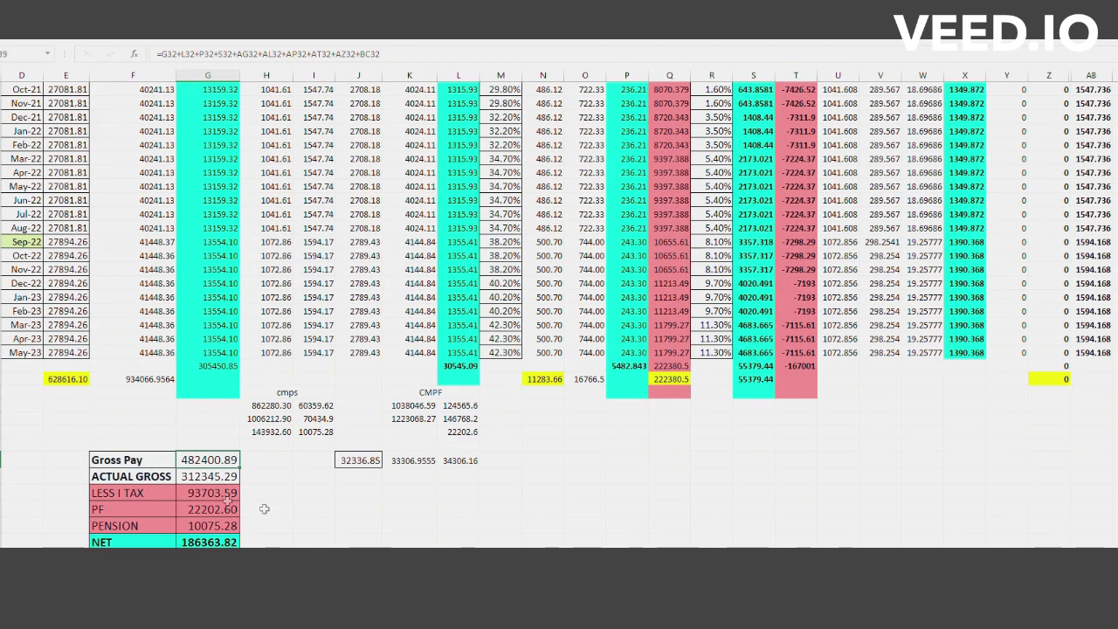
Step: Inspect the ACTUAL GROSS formula and trace its references to Gross Pay, the DA DIFF total and the ELEC DIFF total
click(200, 476)
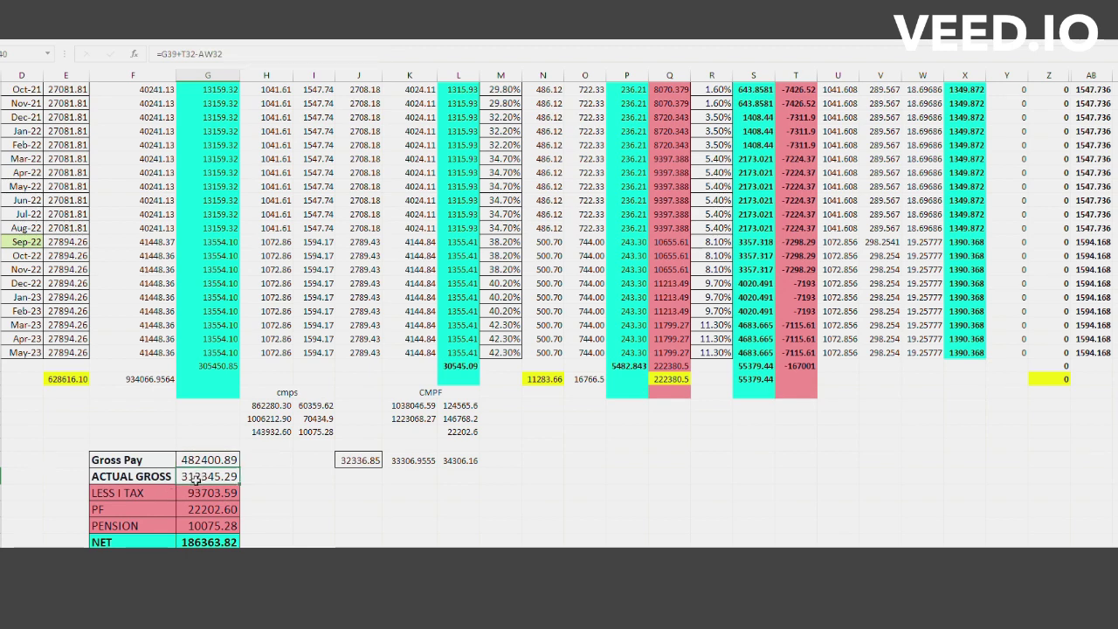
double_click(194, 478)
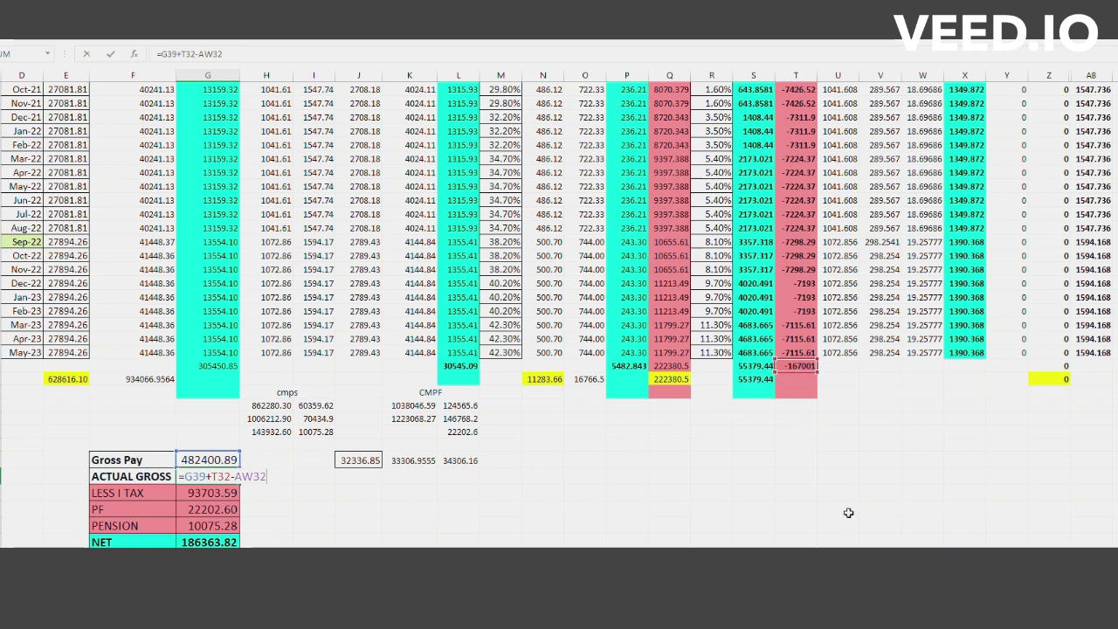
scroll(559, 236, right, 6)
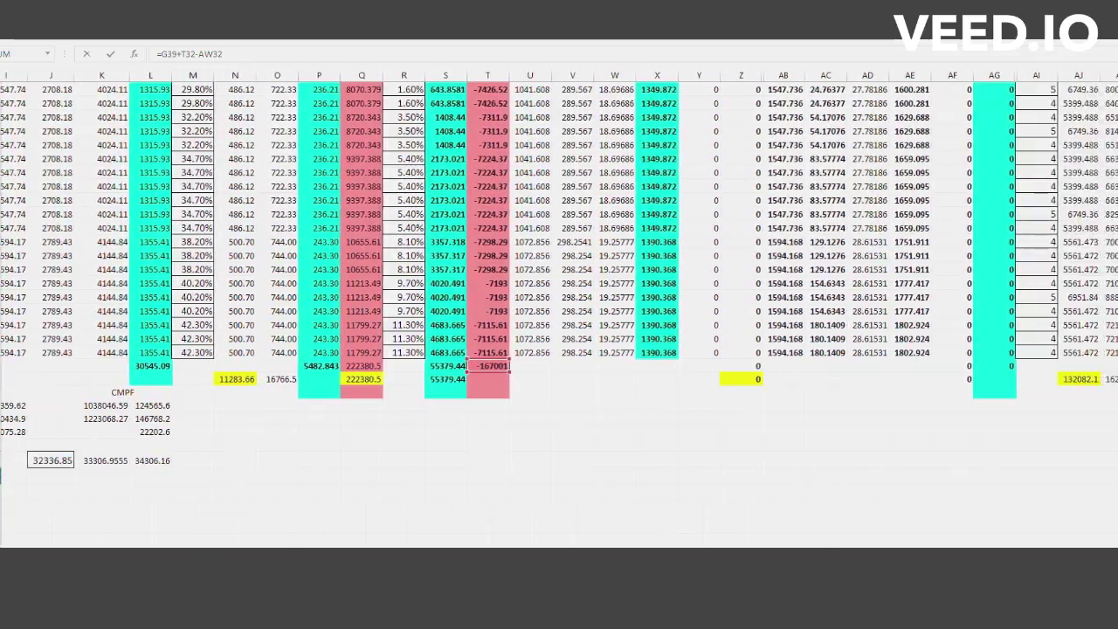
scroll(1005, 509, right, 5)
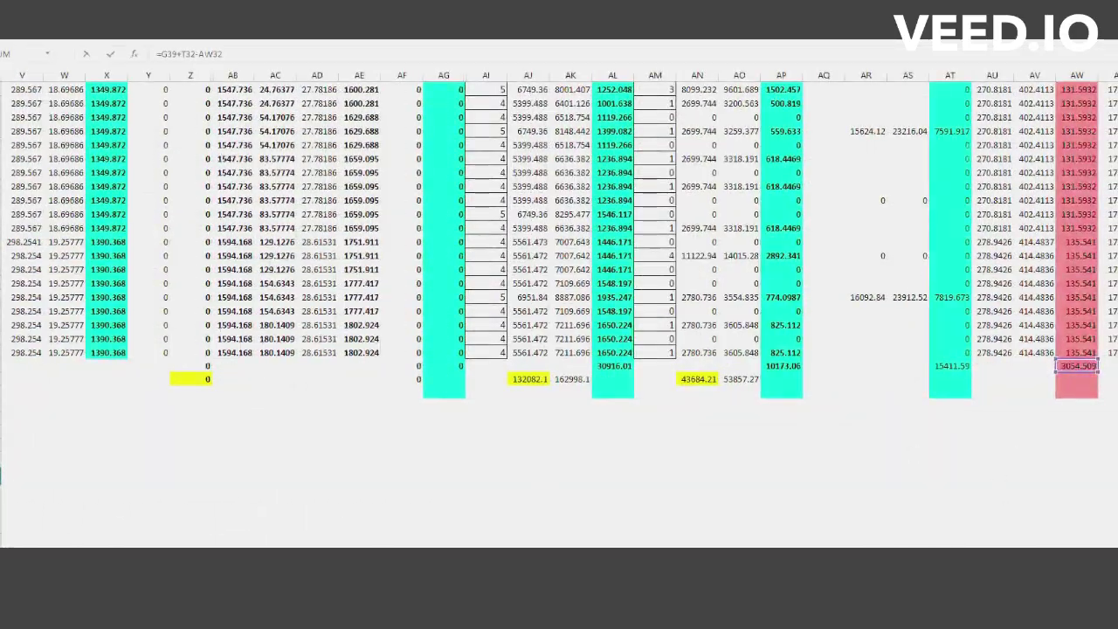
scroll(559, 235, left, 10)
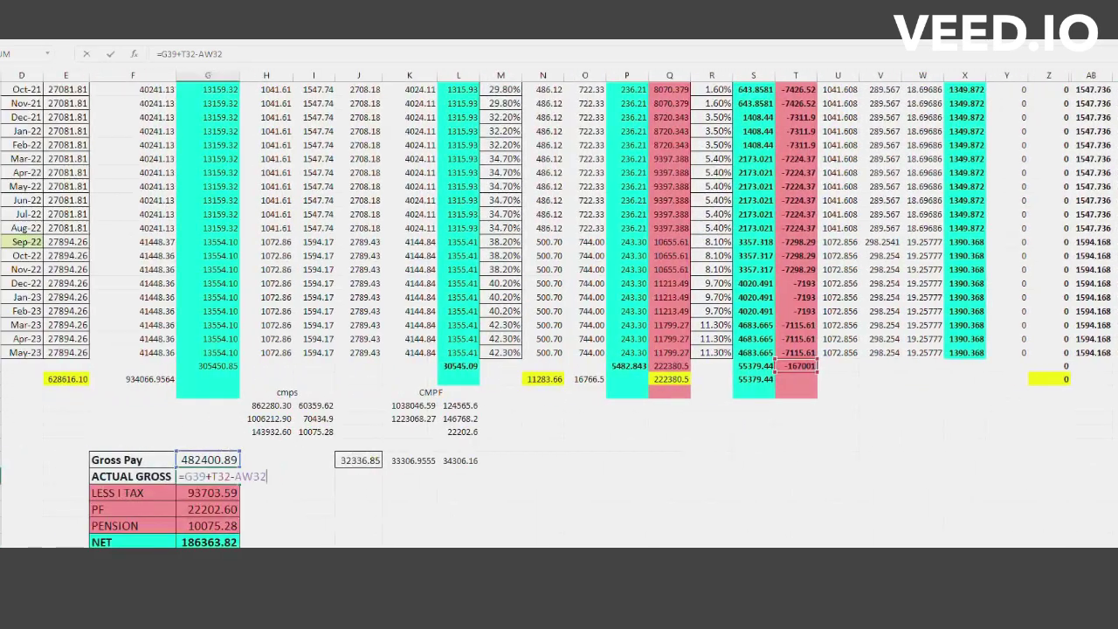
key(Return)
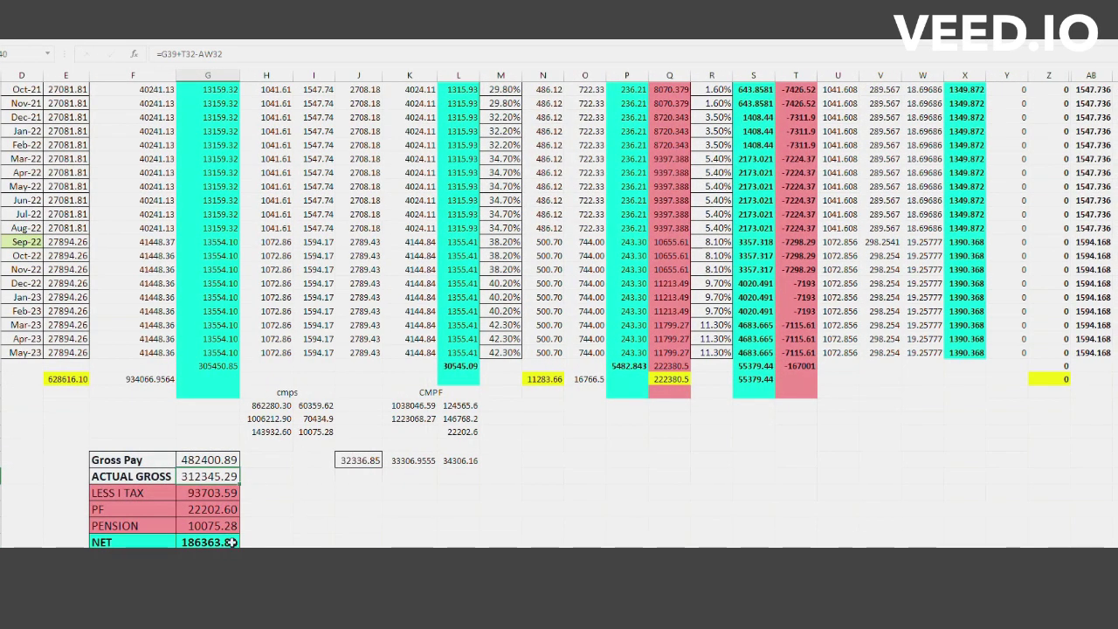
Step: Change the LESS I TAX formula to take 20% of the actual gross, =G40*20%
click(203, 496)
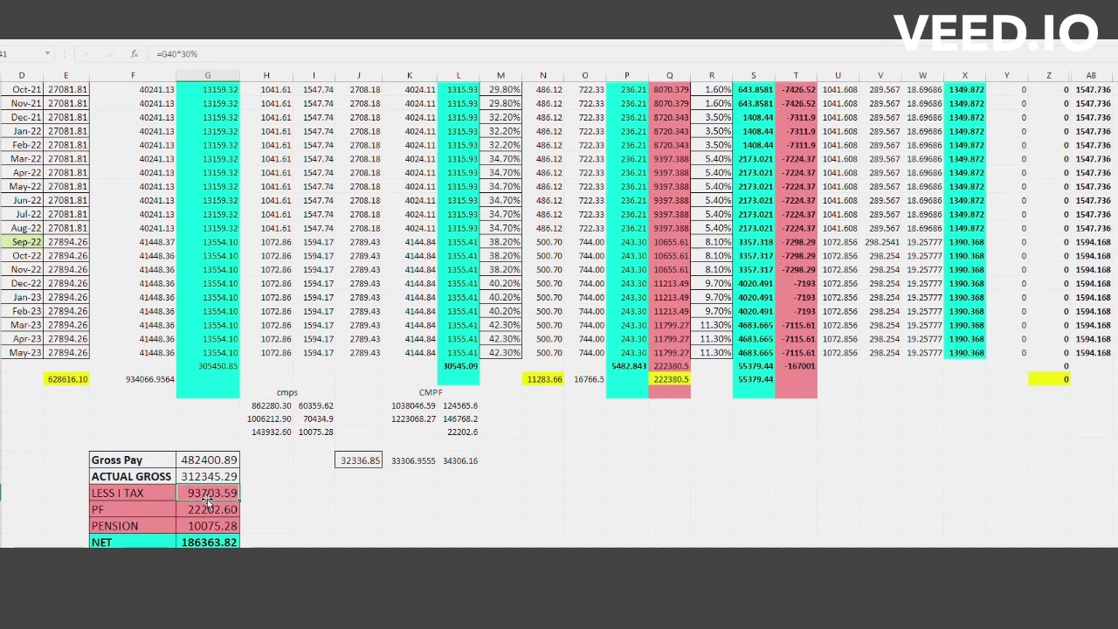
click(192, 55)
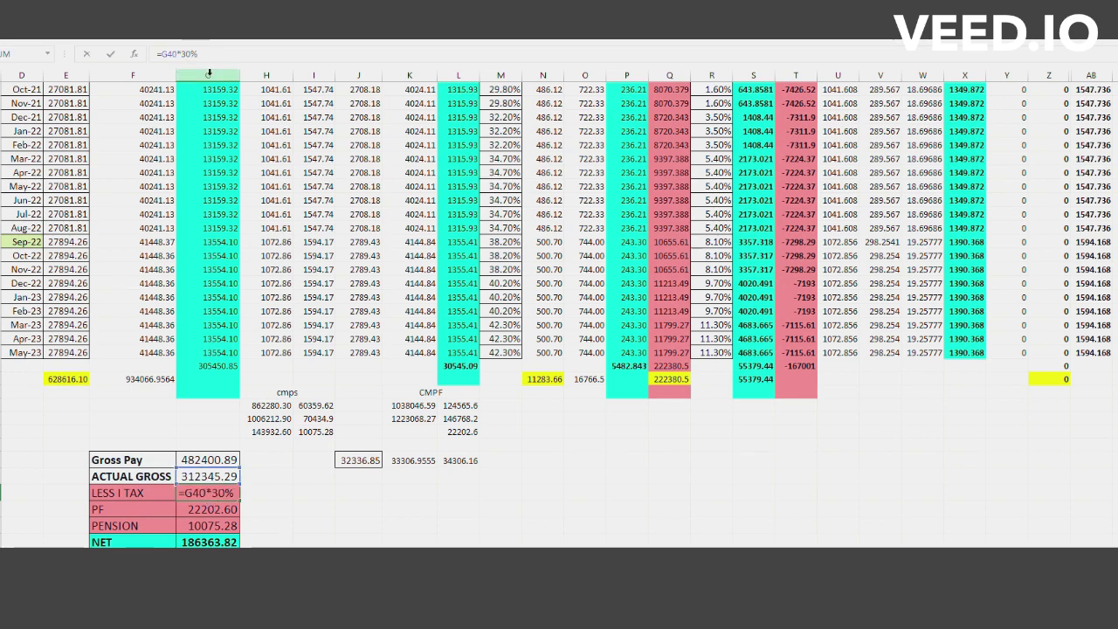
key(BackSpace)
key(BackSpace)
key(BackSpace)
text(20%)
key(Return)
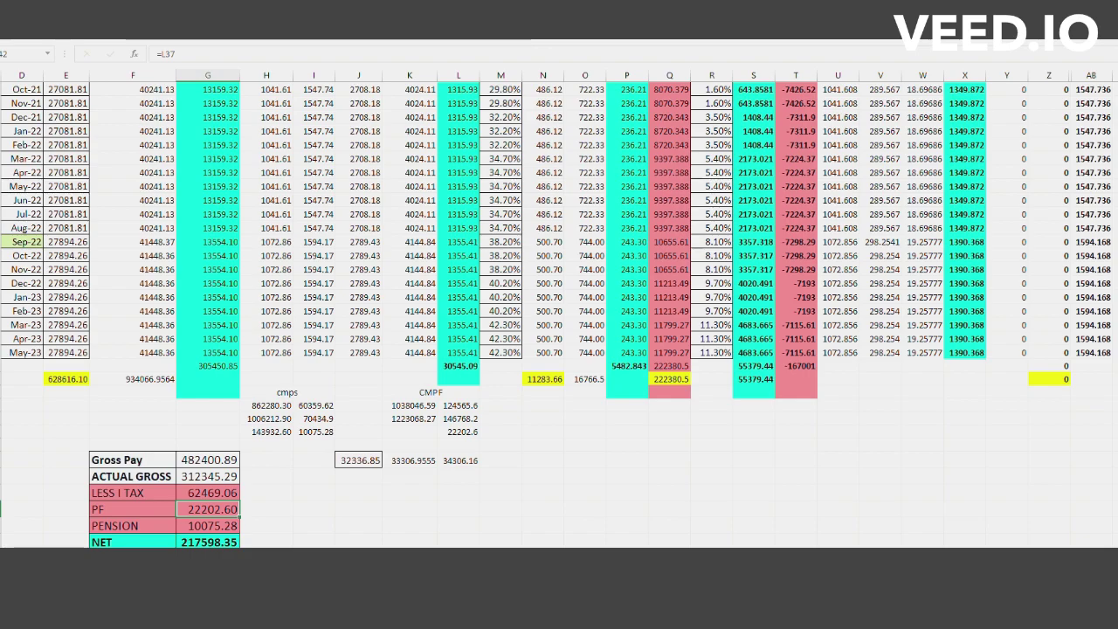
Step: Review the monthly rows again and the complete pay summary down to the NET amount
scroll(515, 262, up, 5)
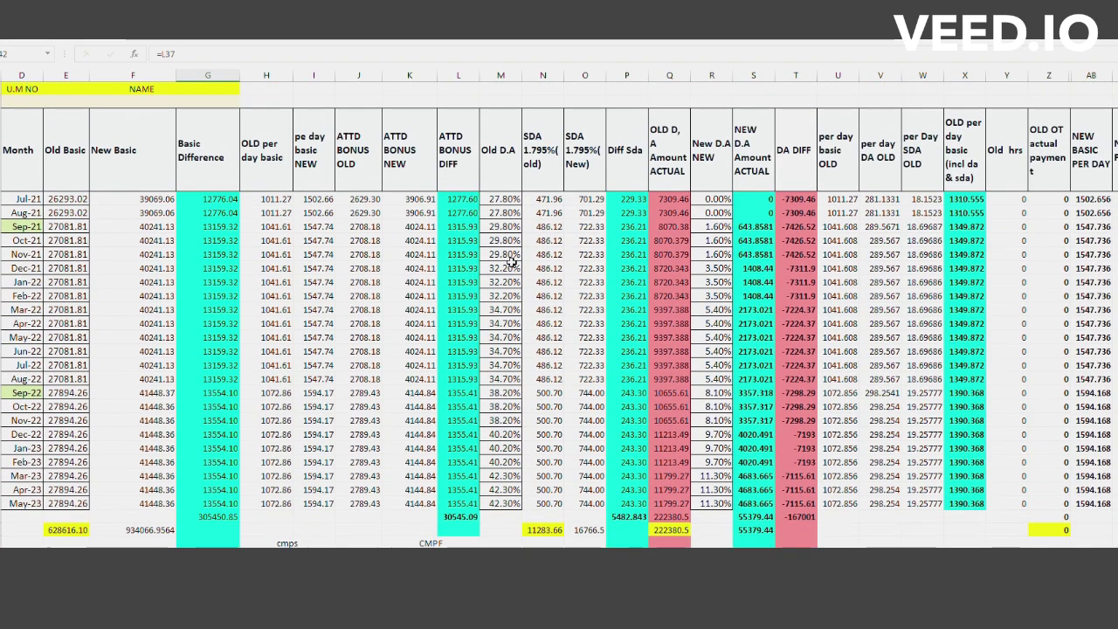
scroll(515, 260, down, 5)
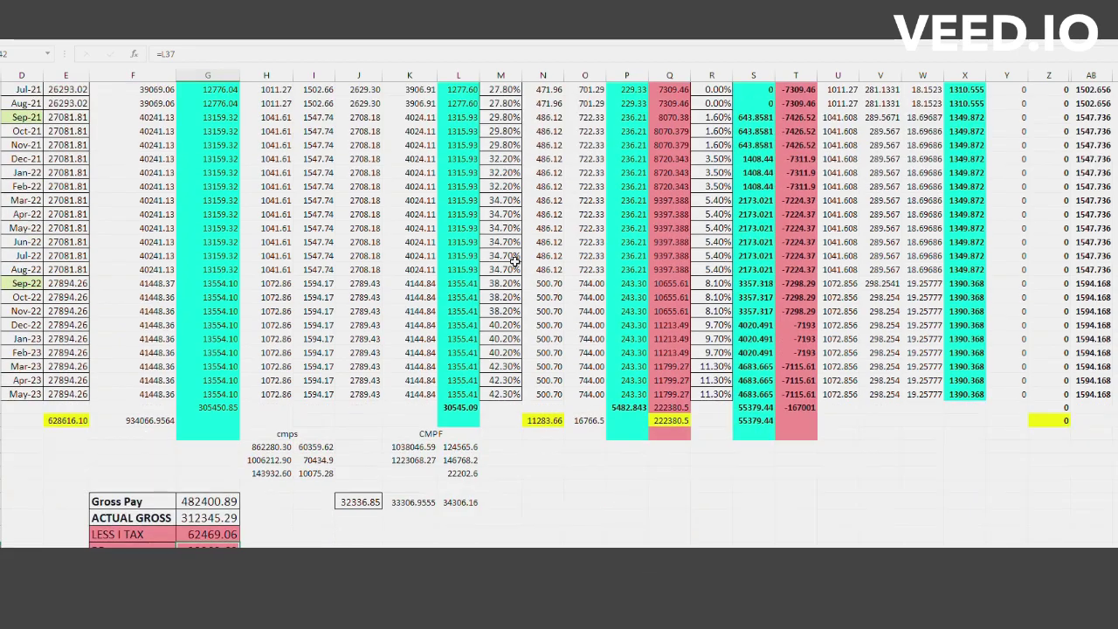
scroll(515, 262, down, 3)
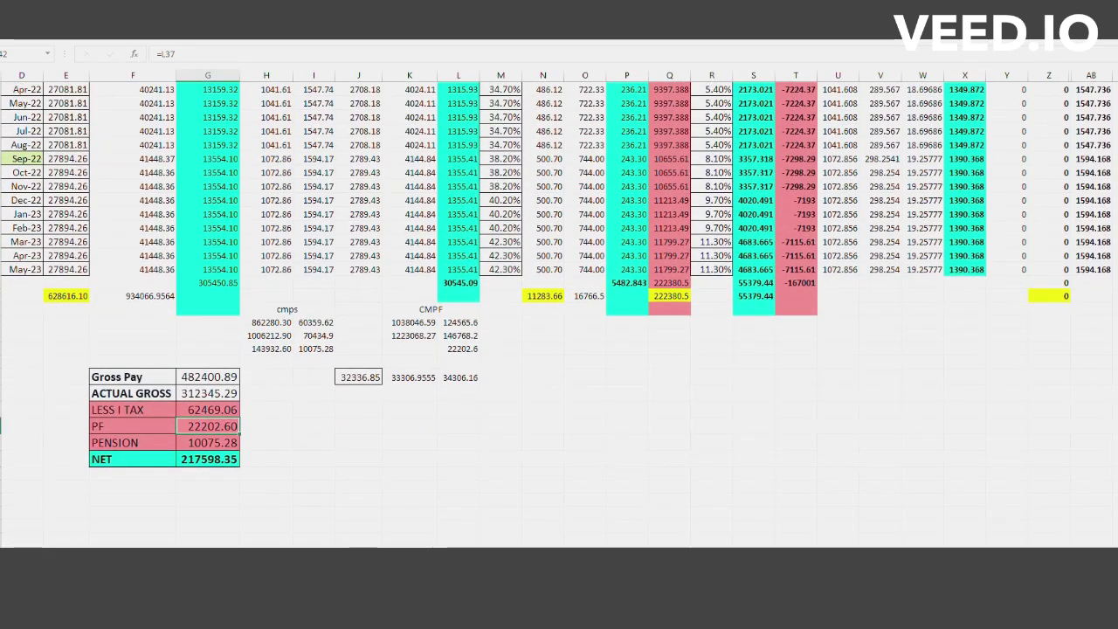